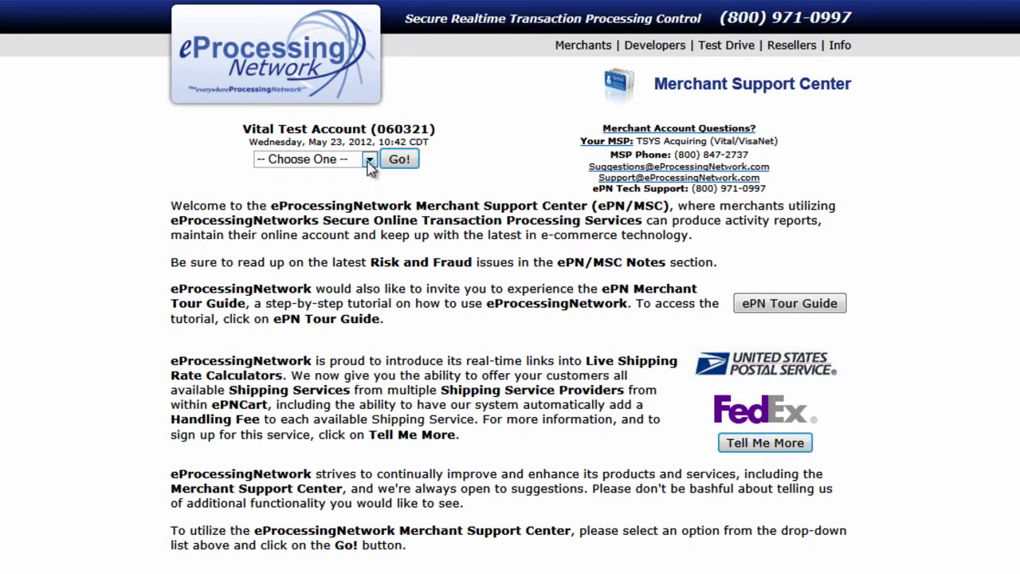
Pick Online Terminal from the Choose One list and go to the Online Terminal page.
click(369, 160)
click(358, 188)
click(401, 163)
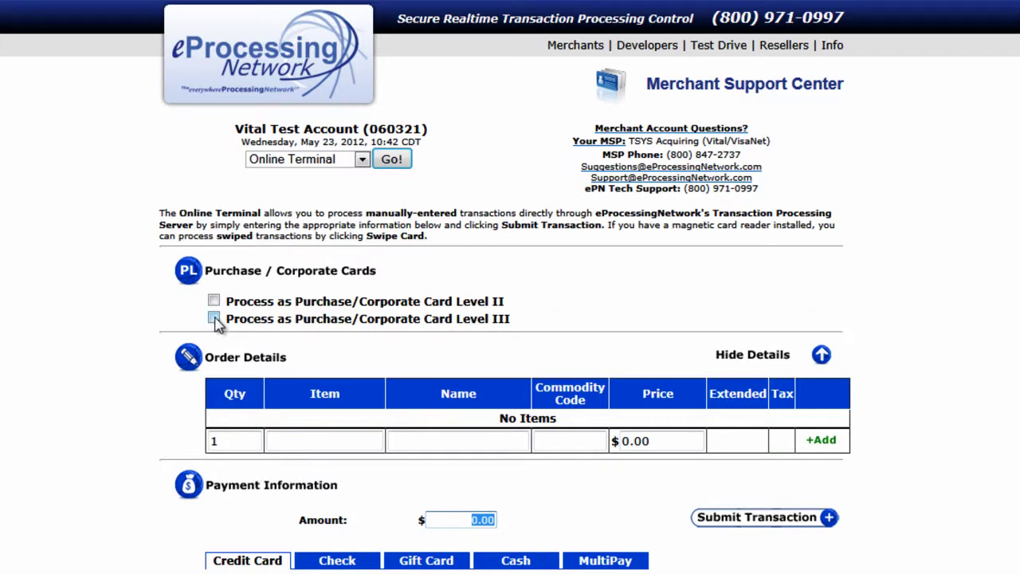
Tick Process as Purchase/Corporate Card Level III and scroll down to the order details.
click(214, 319)
scroll(108, 323, down, 1)
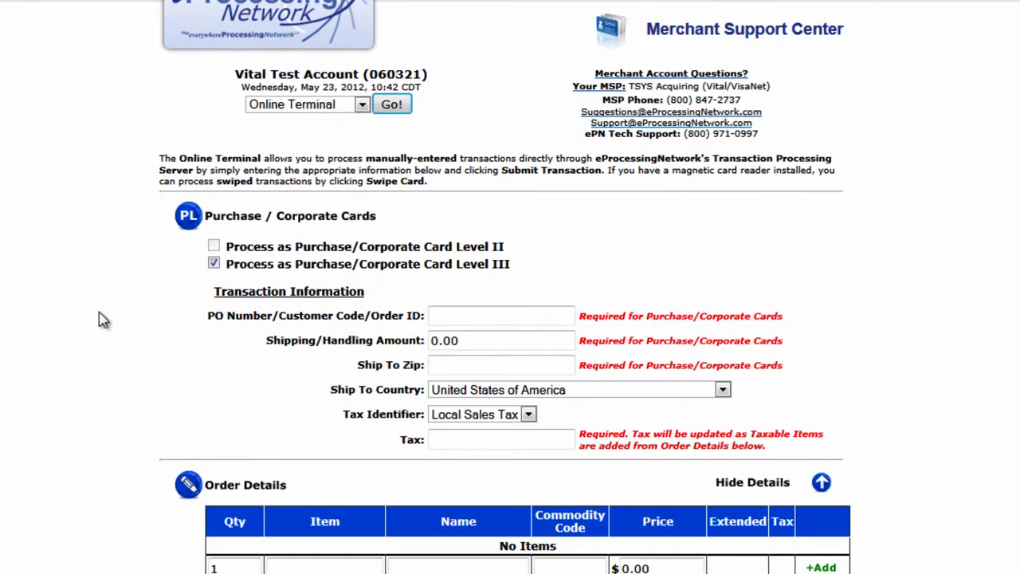
scroll(104, 319, down, 2)
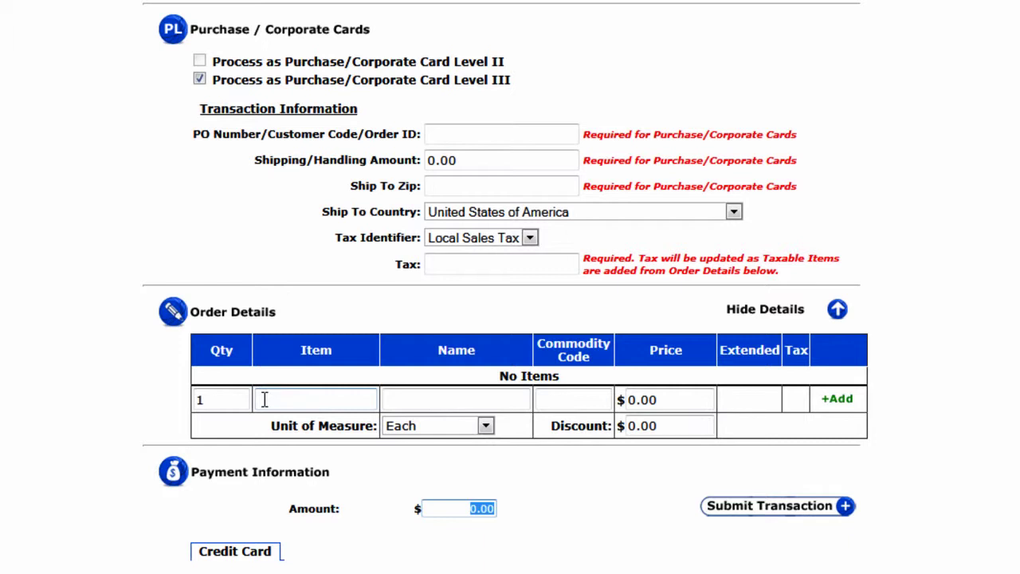
Look up 'sample' by name and add Sample T-Shirts (C12546, $15.75) as the first order line.
click(265, 400)
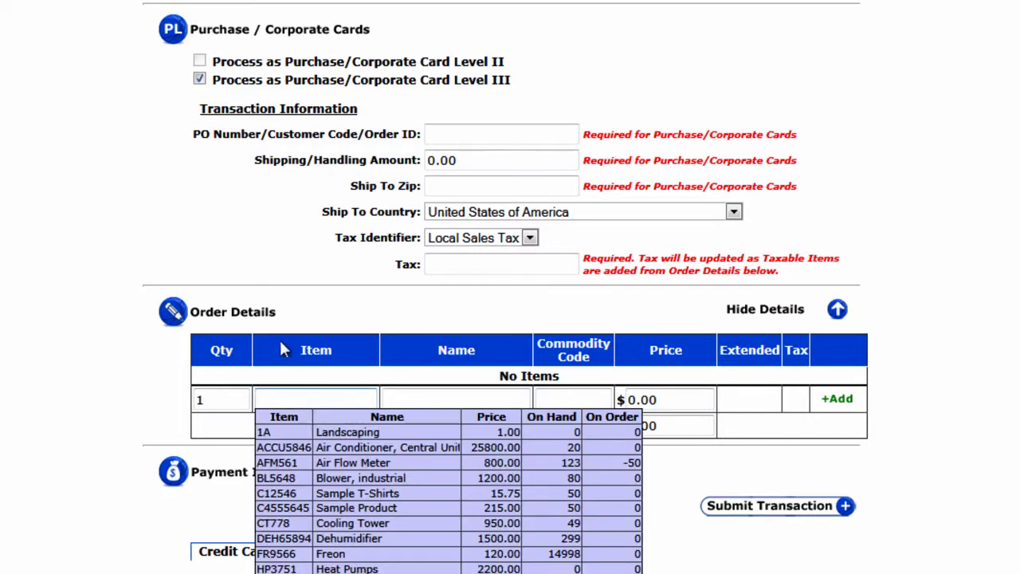
text(c)
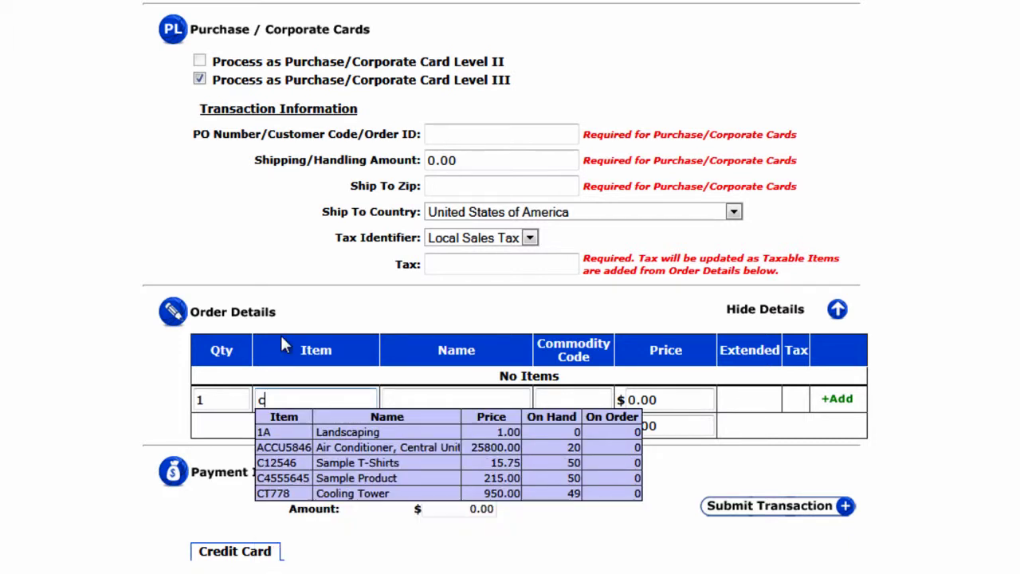
text(12)
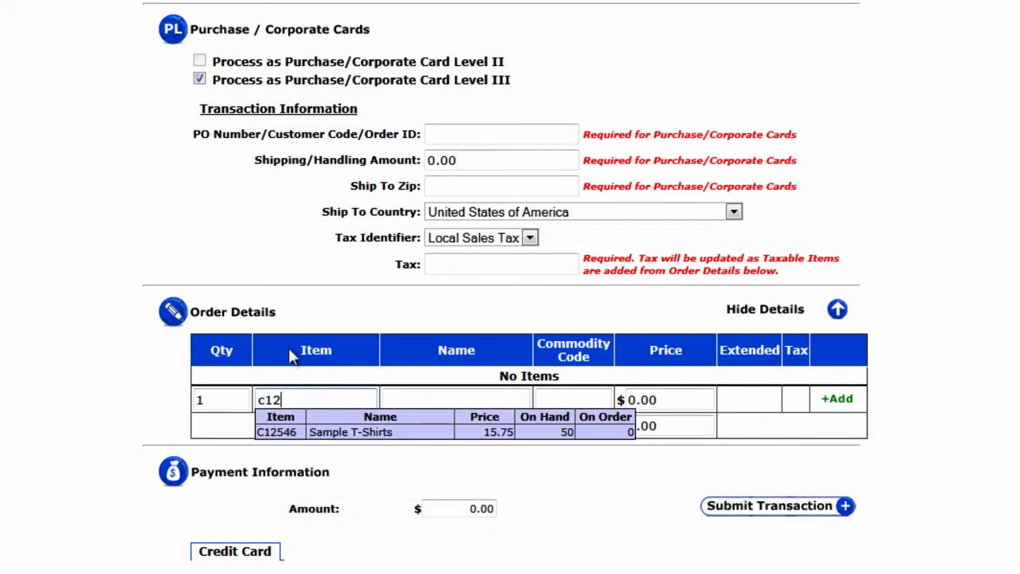
drag(325, 398, 221, 392)
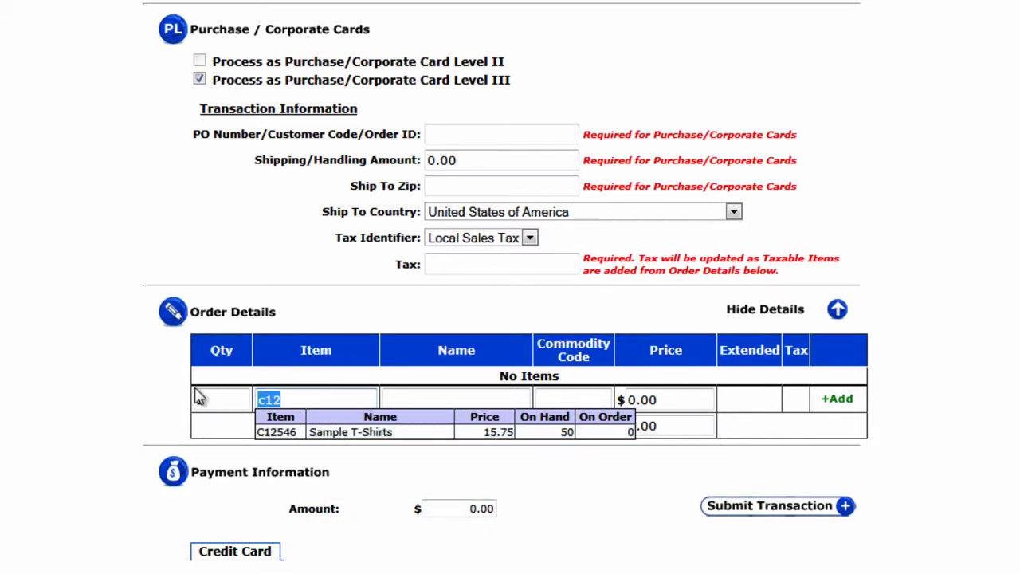
key(BackSpace)
click(397, 399)
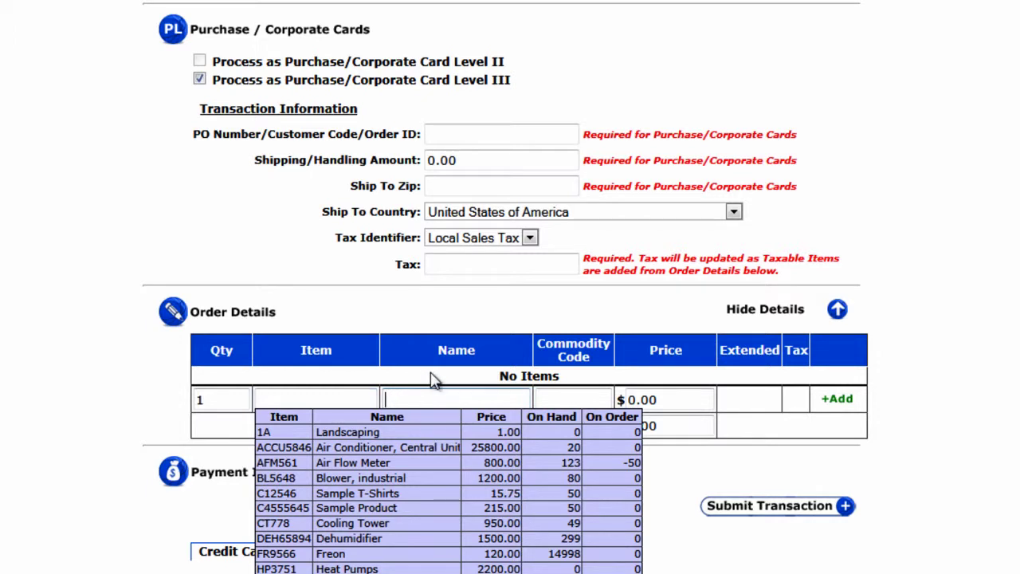
text(sample)
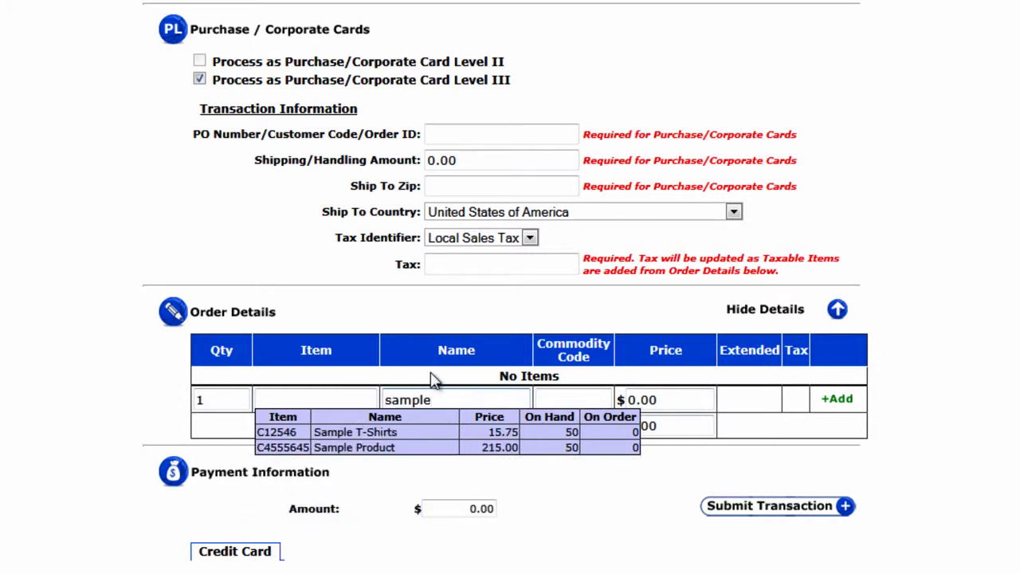
click(428, 435)
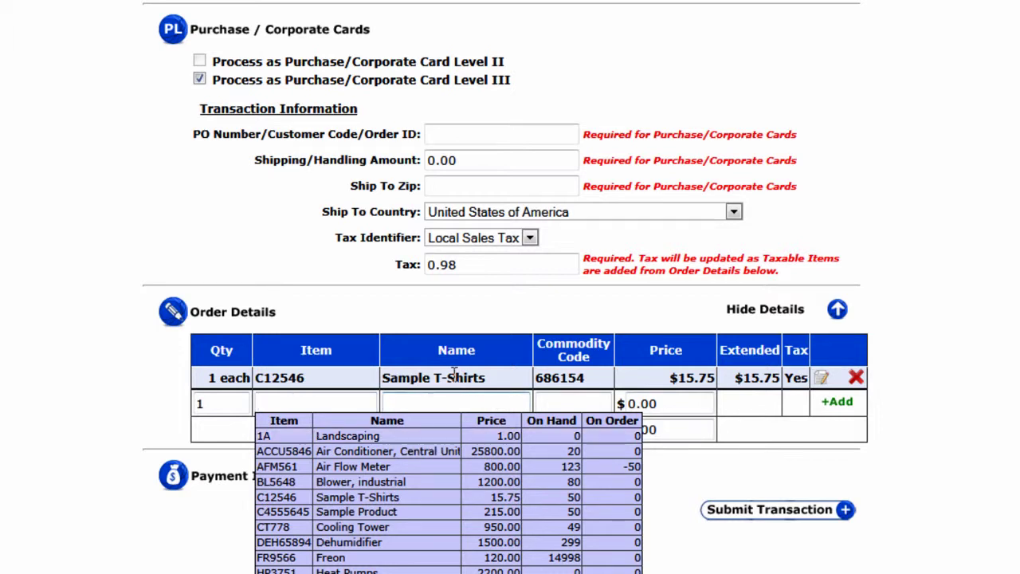
click(398, 351)
click(345, 403)
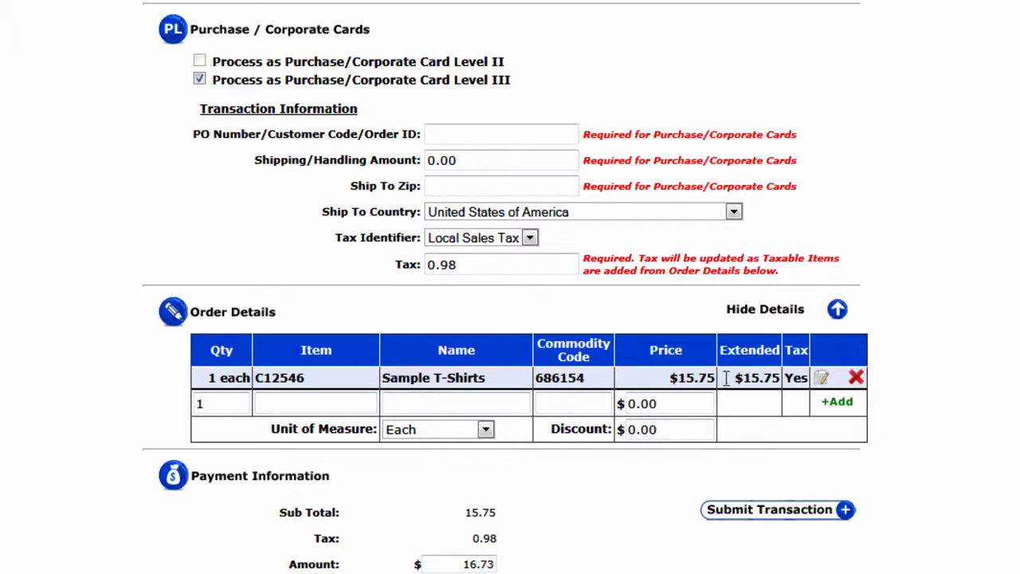
click(822, 378)
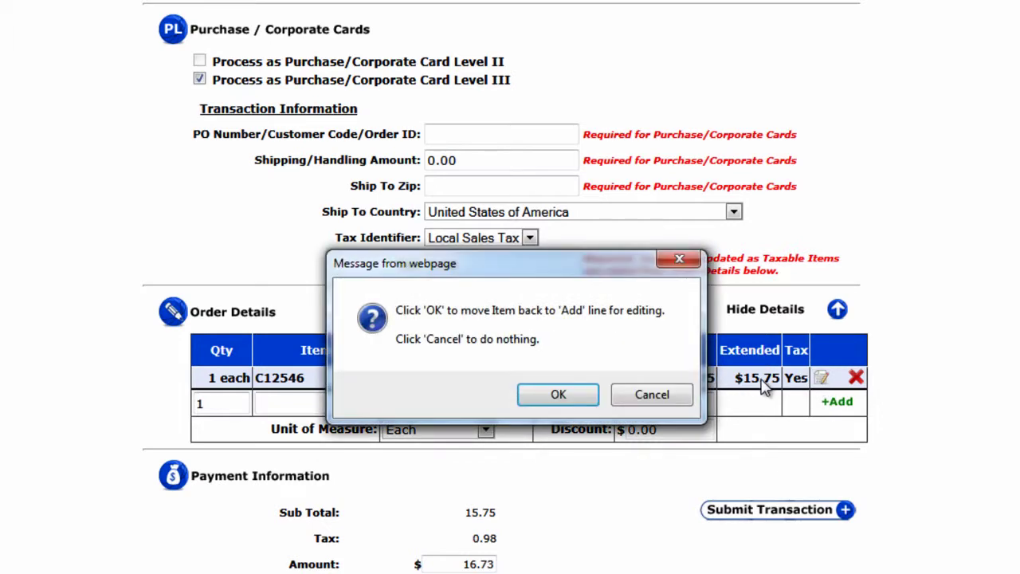
click(558, 393)
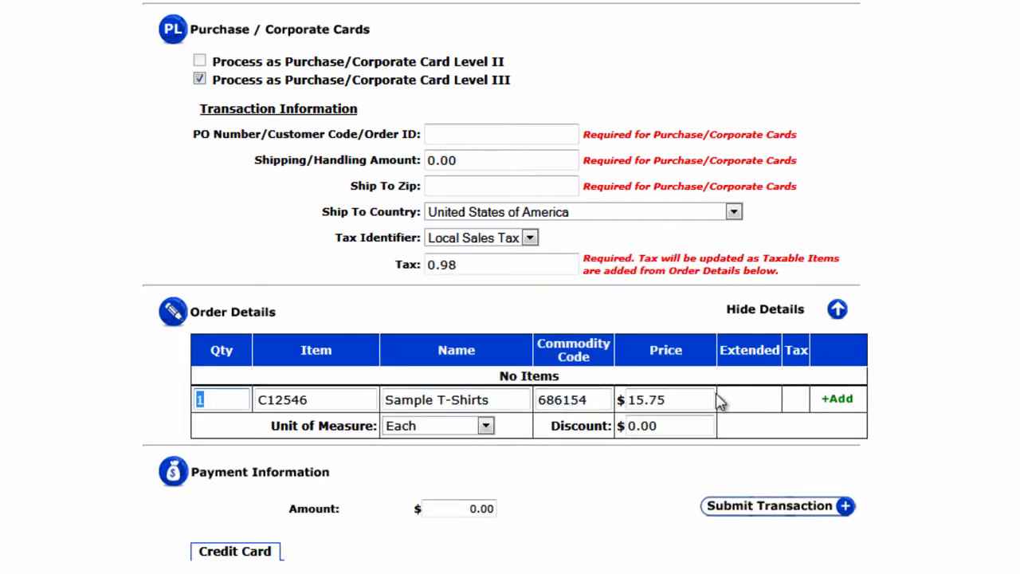
click(838, 404)
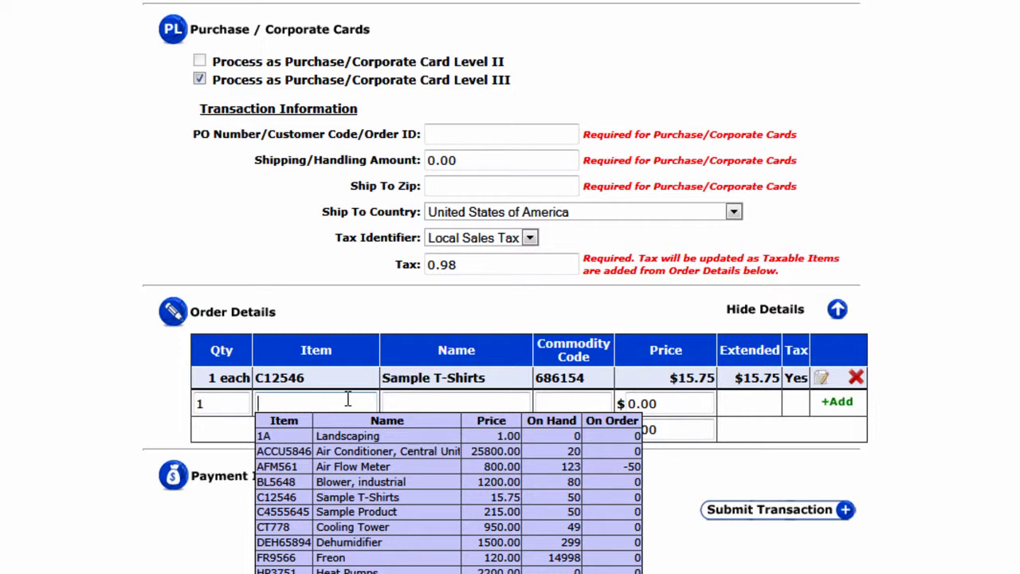
text(shorts)
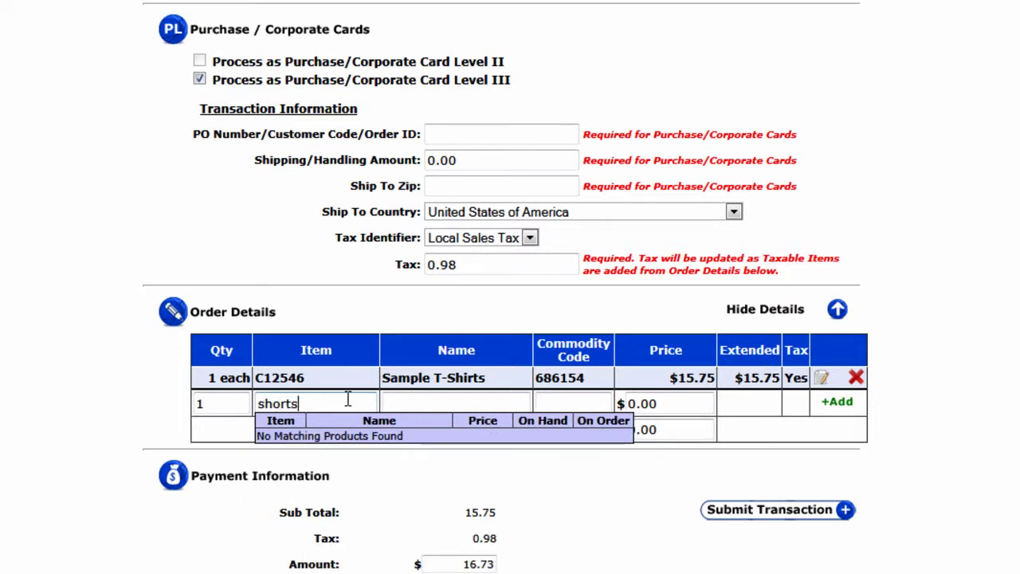
key(BackSpace)
key(BackSpace)
key(BackSpace)
key(BackSpace)
key(BackSpace)
key(BackSpace)
key(Tab)
text(shor)
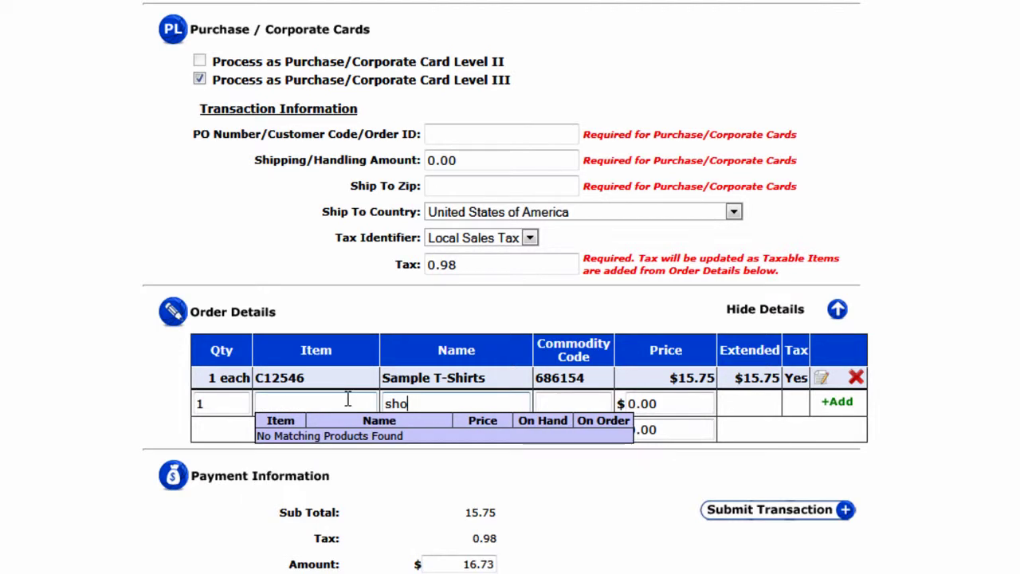
key(BackSpace)
key(BackSpace)
key(BackSpace)
key(BackSpace)
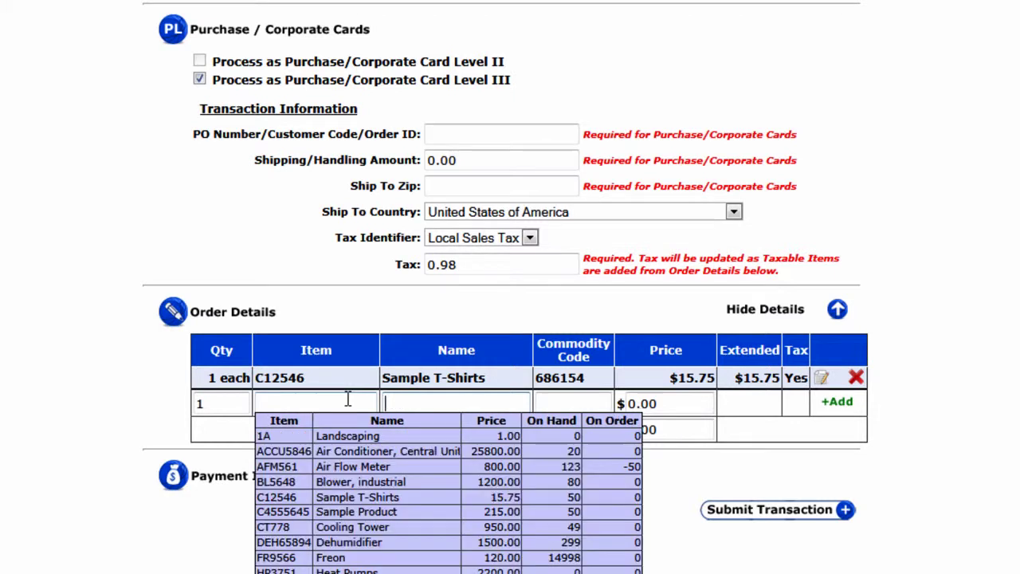
key(shift+Tab)
Enter the second line's item code B775, name Shorts and commodity code 44578.
text(B)
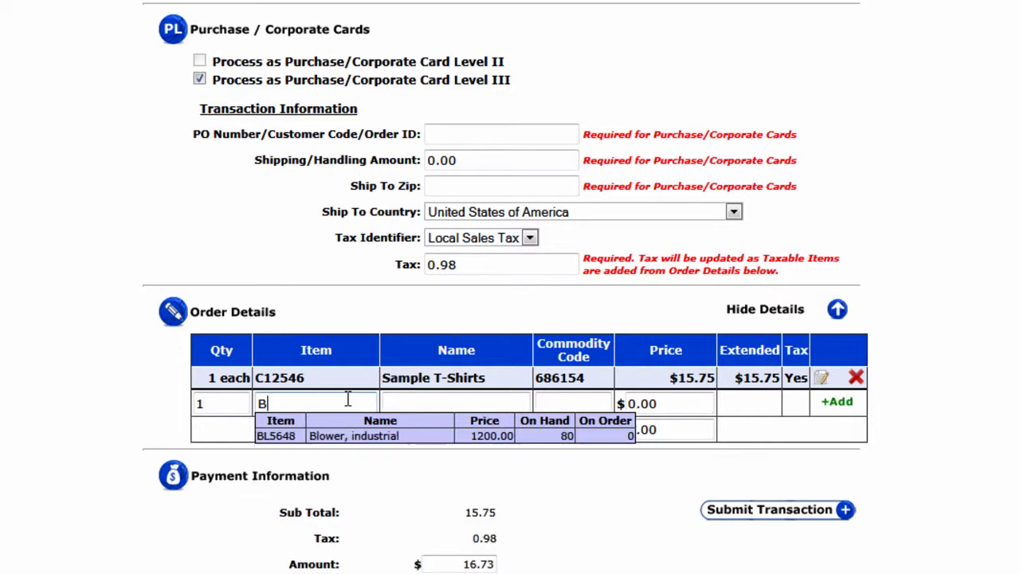
text(775)
key(Tab)
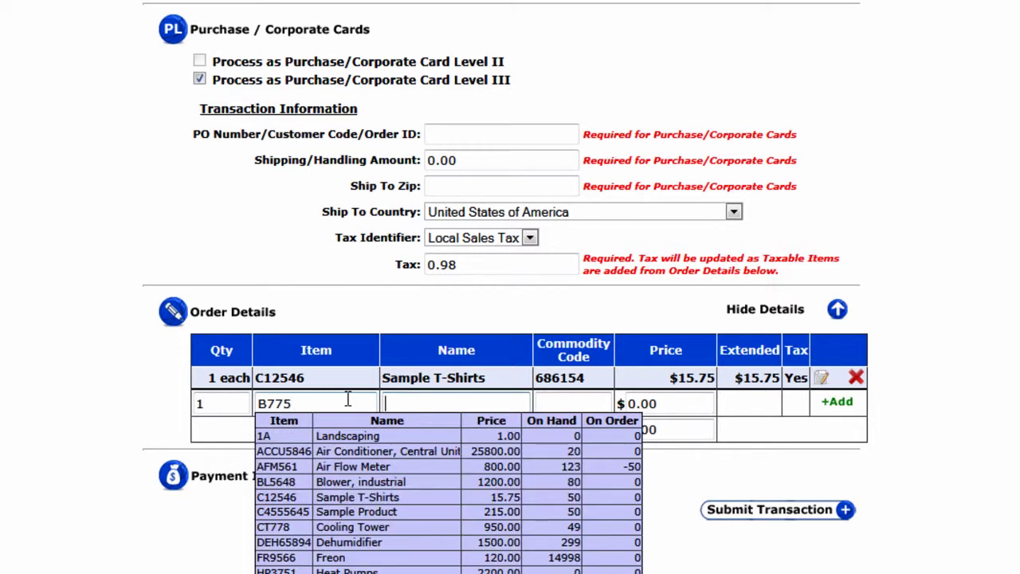
text(Shorts)
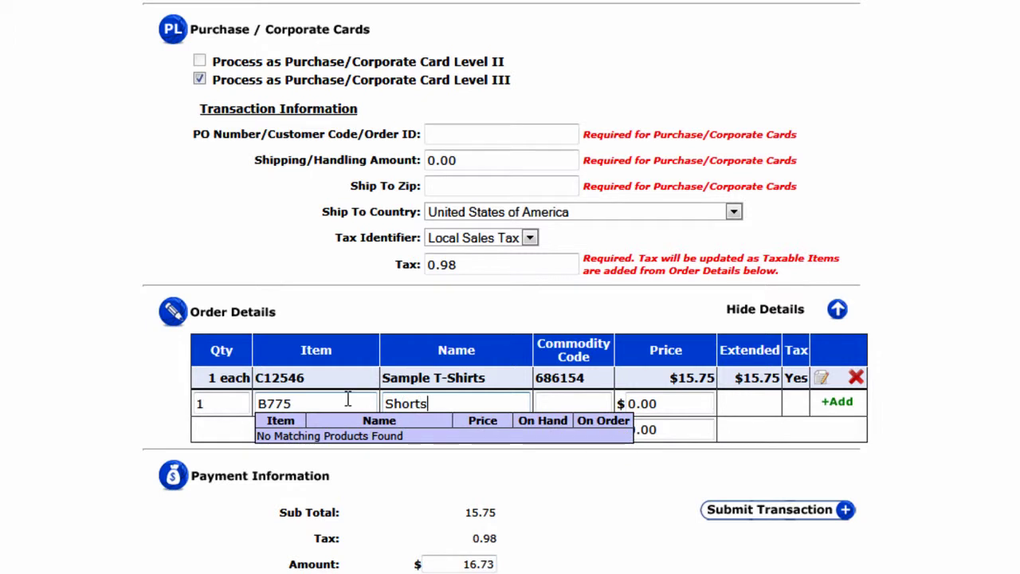
key(Tab)
text(44578)
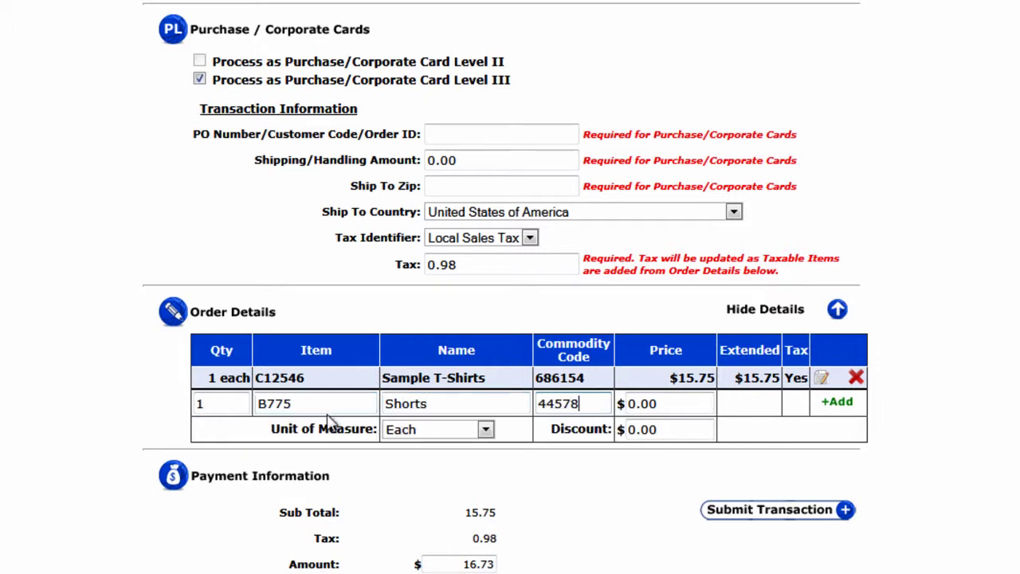
Set the Shorts price to 17.23 with unit Each and add the row to the order.
click(641, 404)
double_click(661, 403)
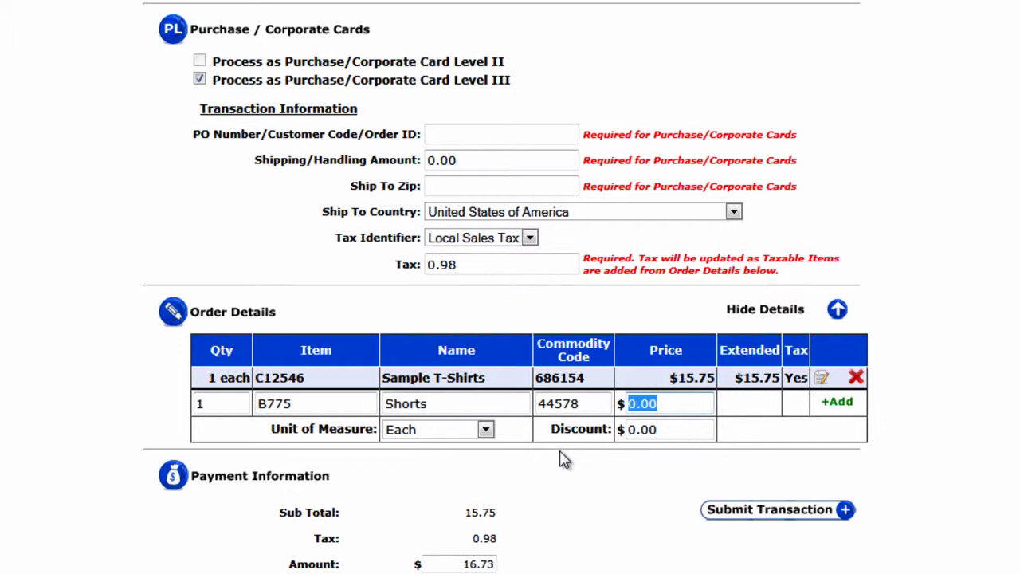
text(173)
key(BackSpace)
text(.23)
click(486, 430)
click(489, 432)
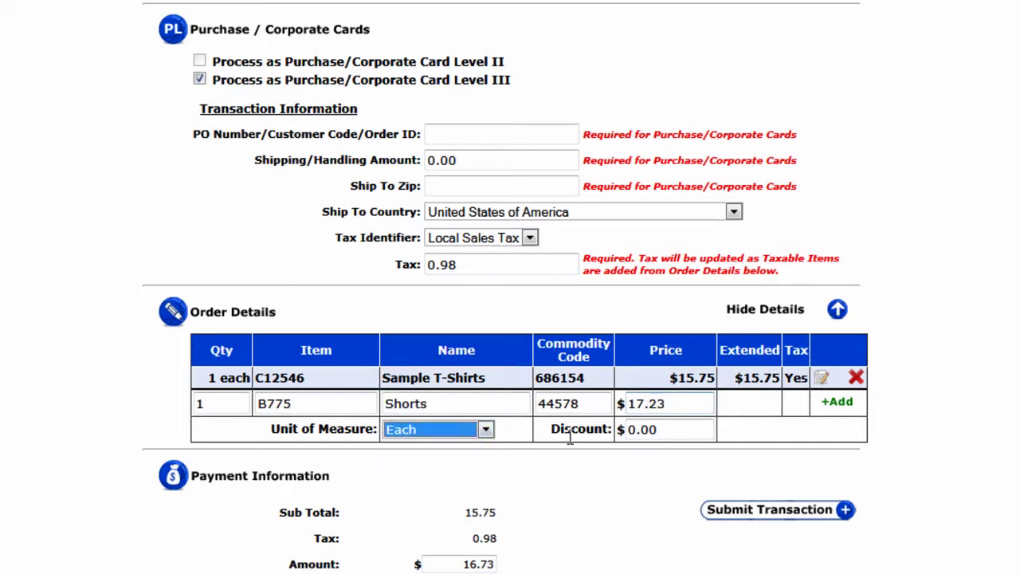
click(670, 431)
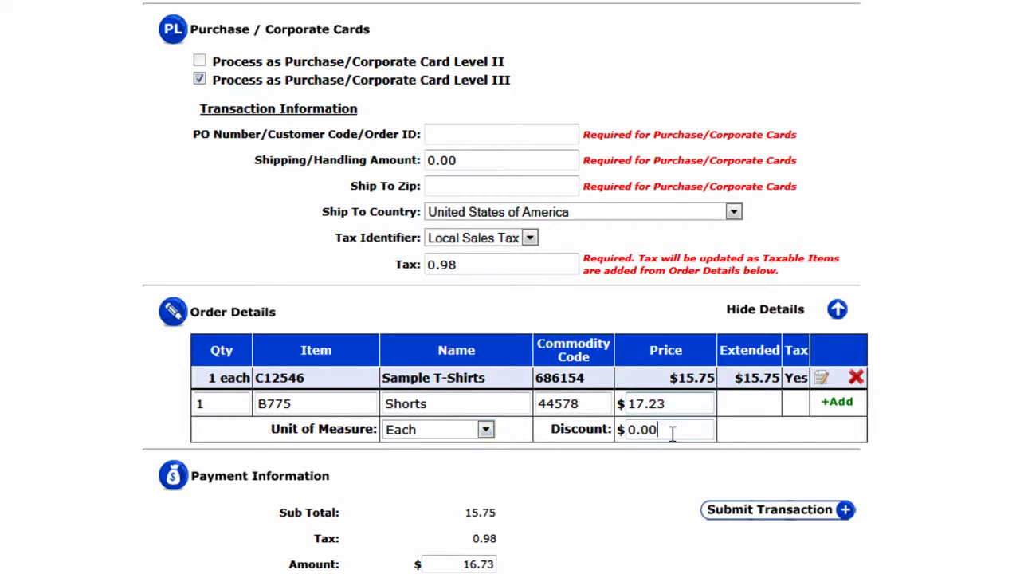
click(837, 405)
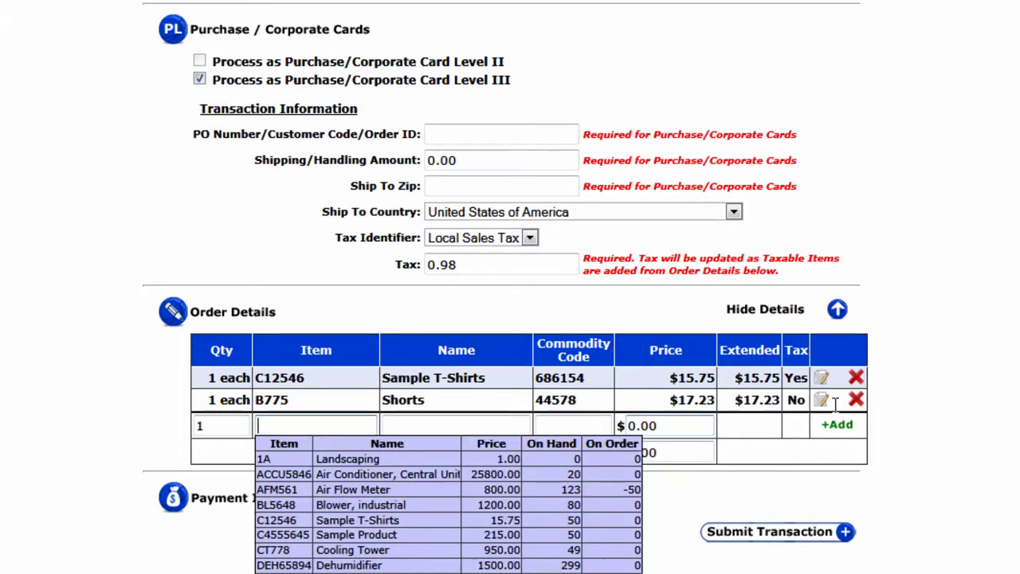
click(915, 429)
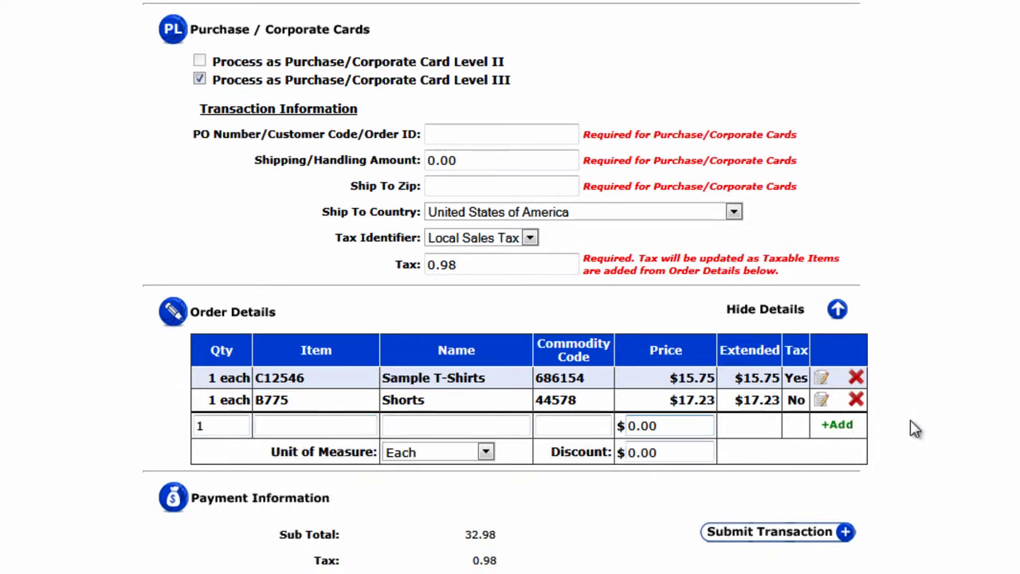
Enter PO number P445655, shipping 7.57 and ship-to zip 33554, keeping United States of America.
click(559, 137)
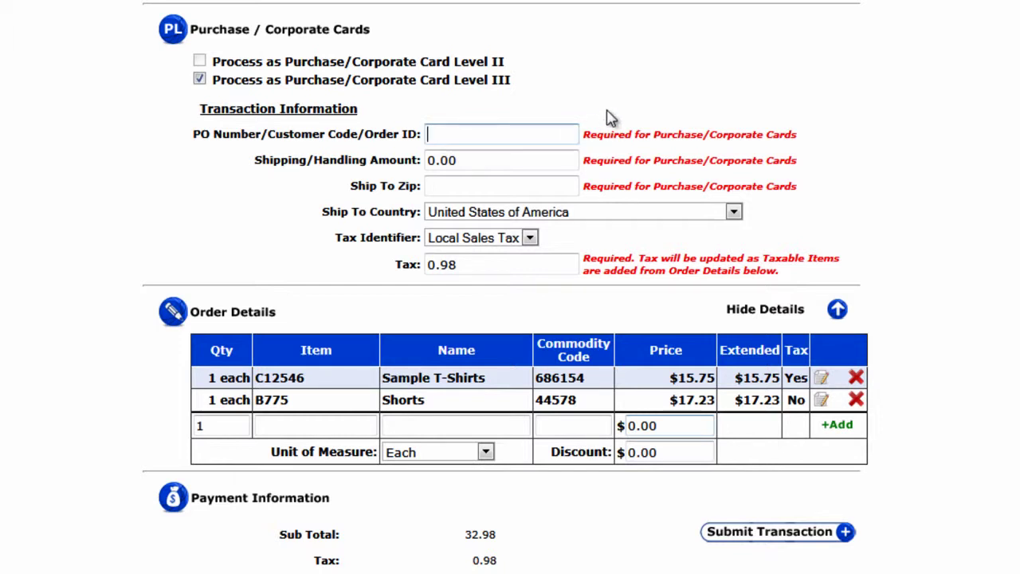
text(P445655)
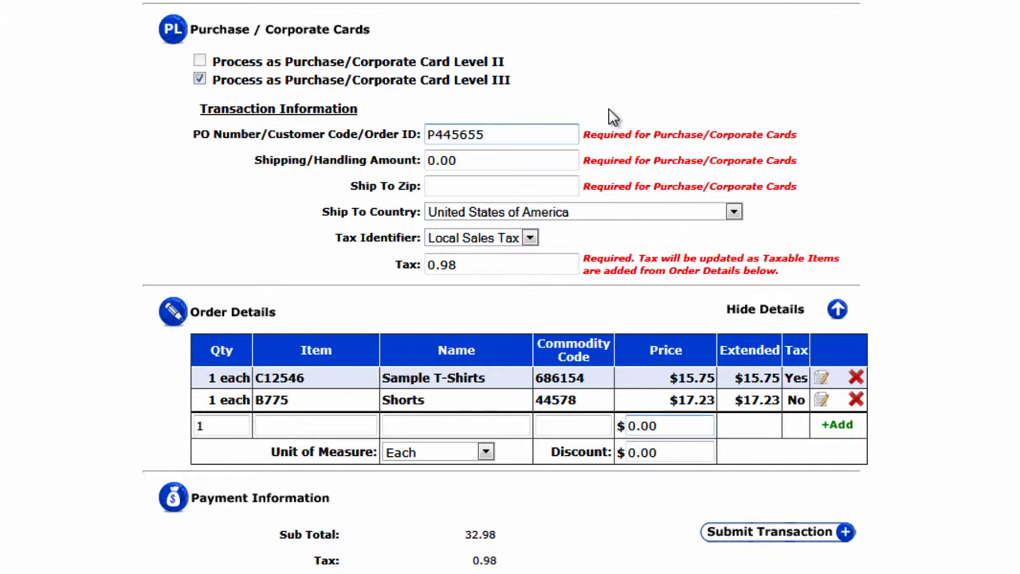
key(Tab)
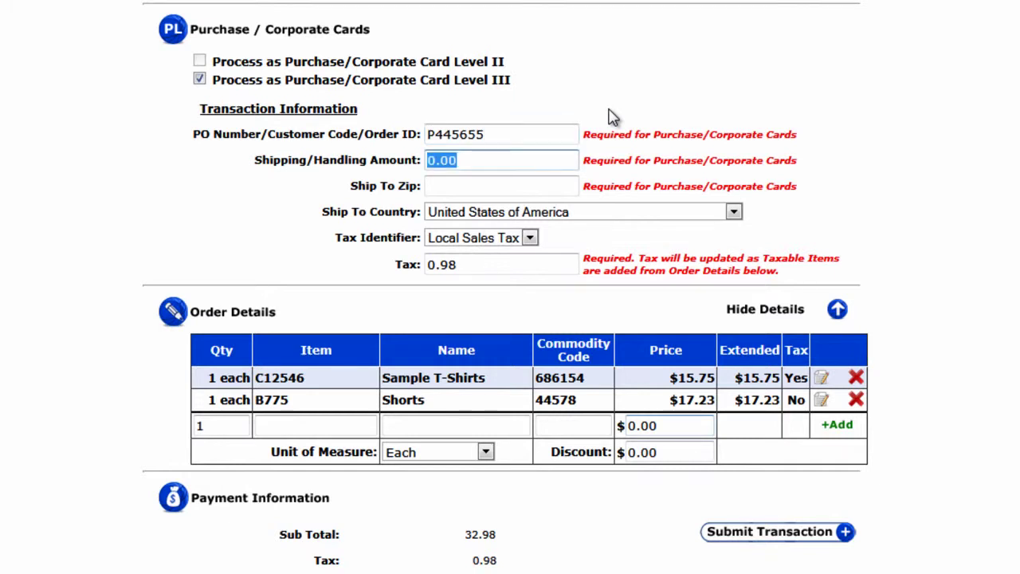
text(7.5)
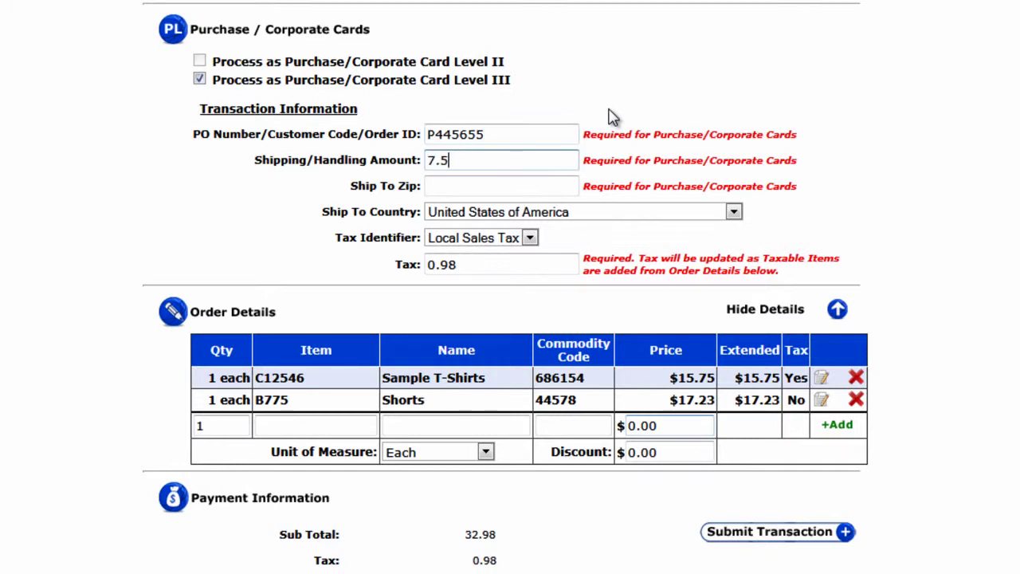
text(7)
key(Tab)
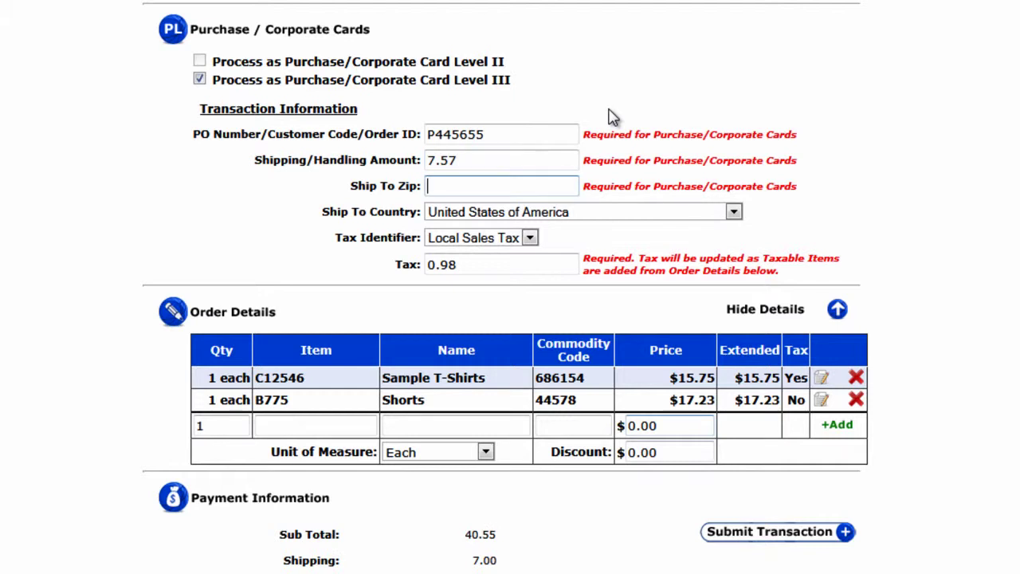
text(33555)
key(BackSpace)
text(4)
key(Tab)
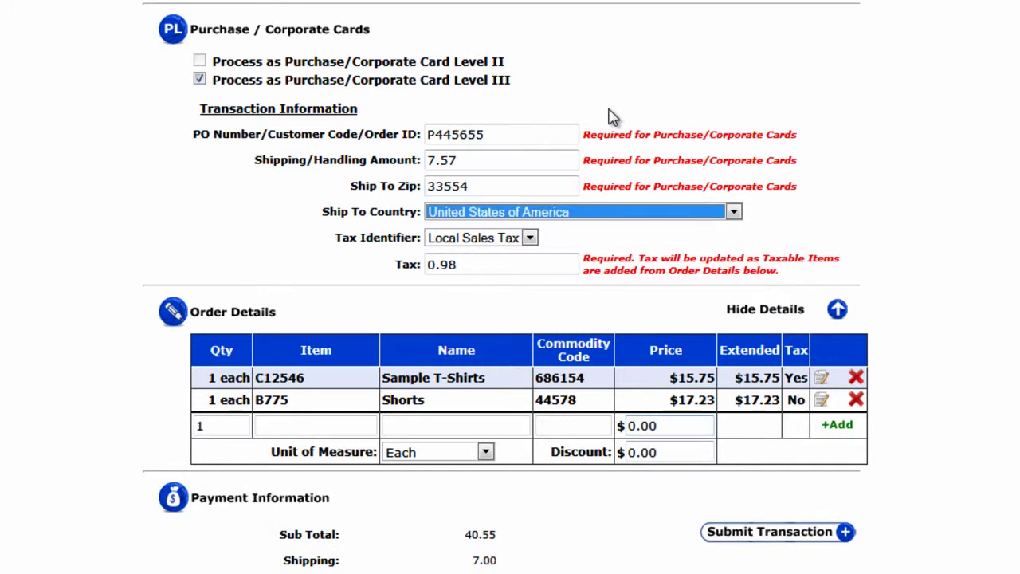
key(Tab)
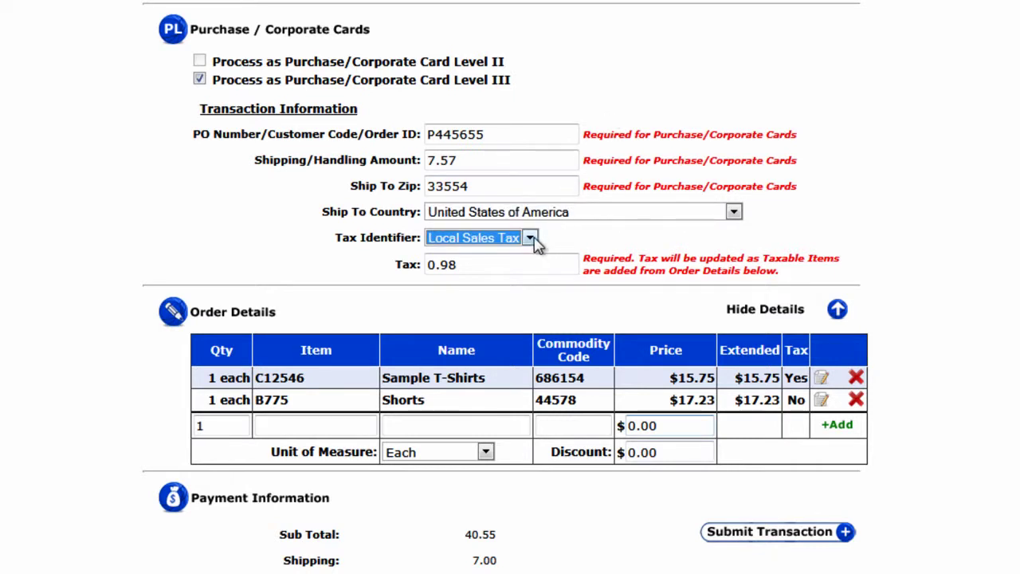
Keep Local Sales Tax as the tax identifier and change the tax amount to 1.99.
click(530, 239)
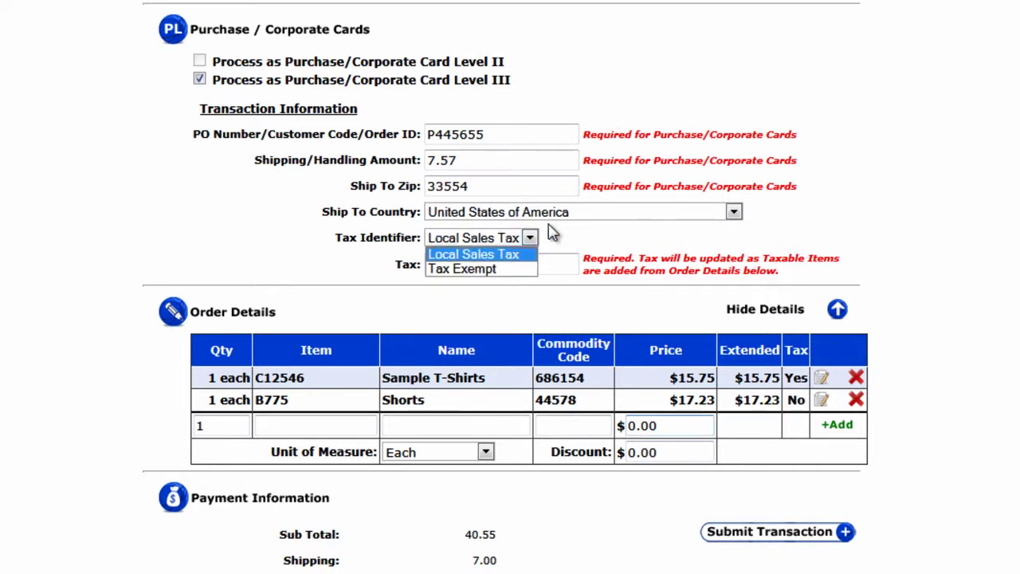
click(561, 239)
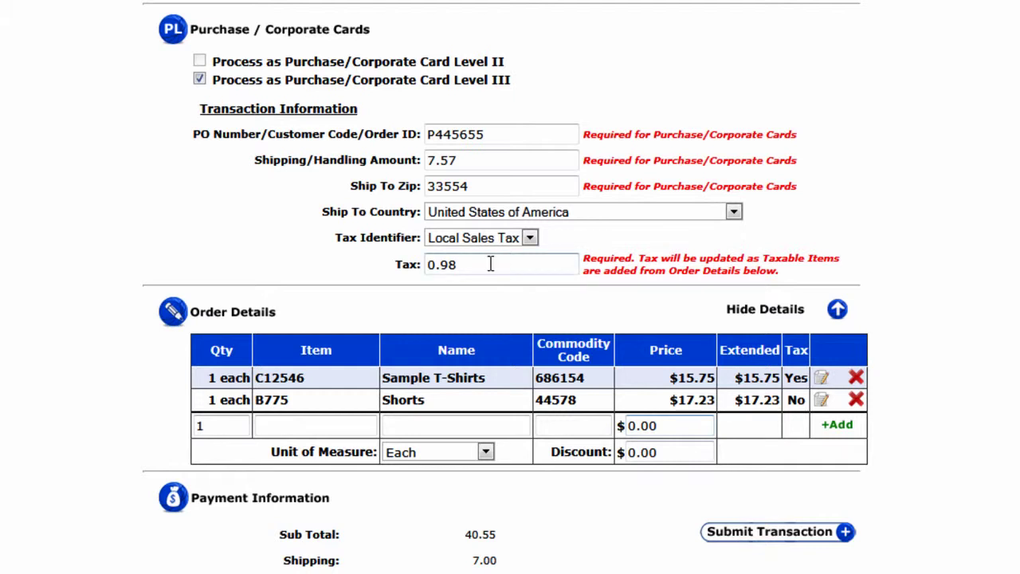
drag(491, 265, 268, 261)
text(1.99)
Enter the card number, set the expiration year to 2013 and choose not to use CVV2.
scroll(162, 376, down, 1)
scroll(160, 375, down, 6)
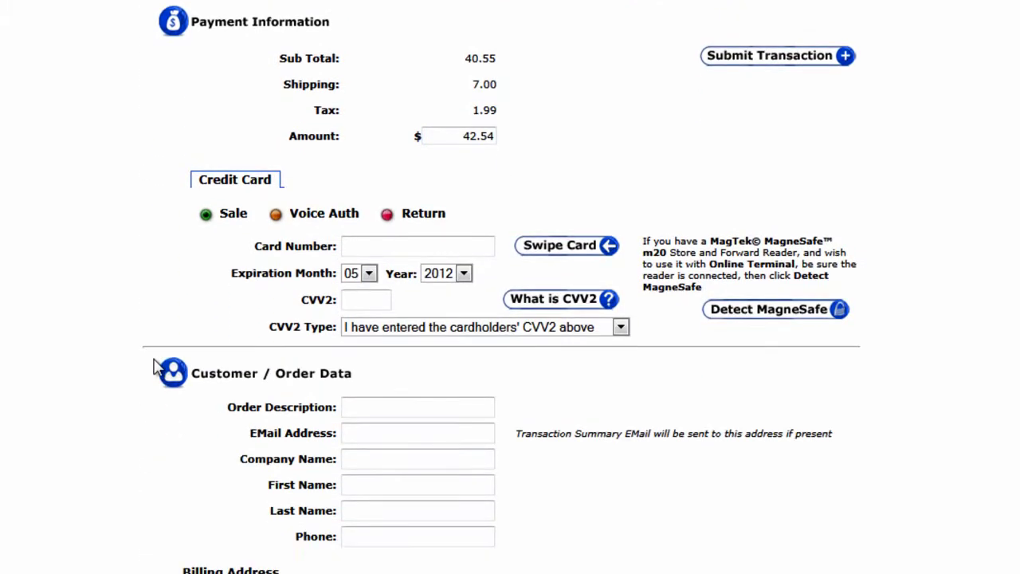
click(354, 215)
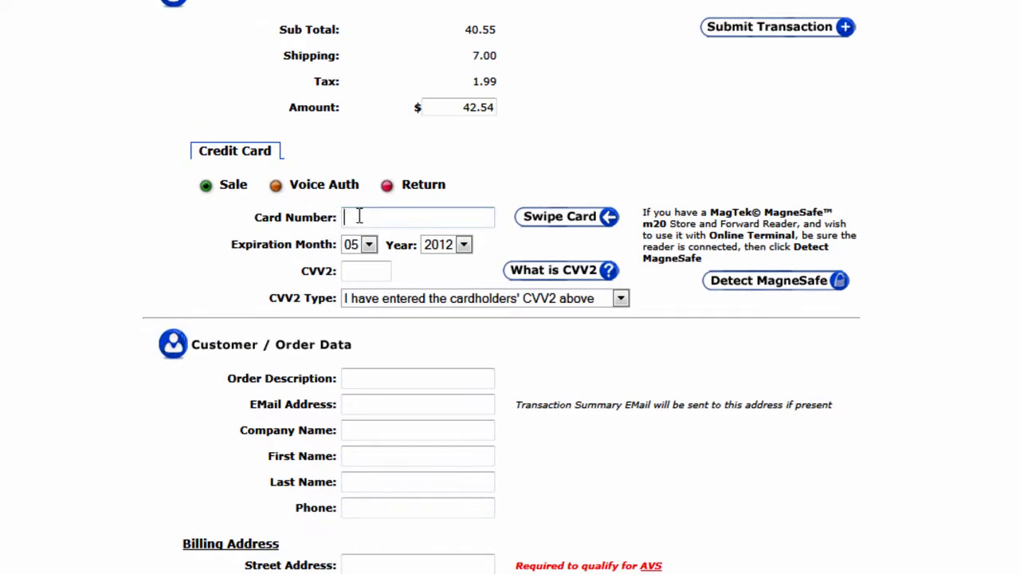
text(41111111111111111)
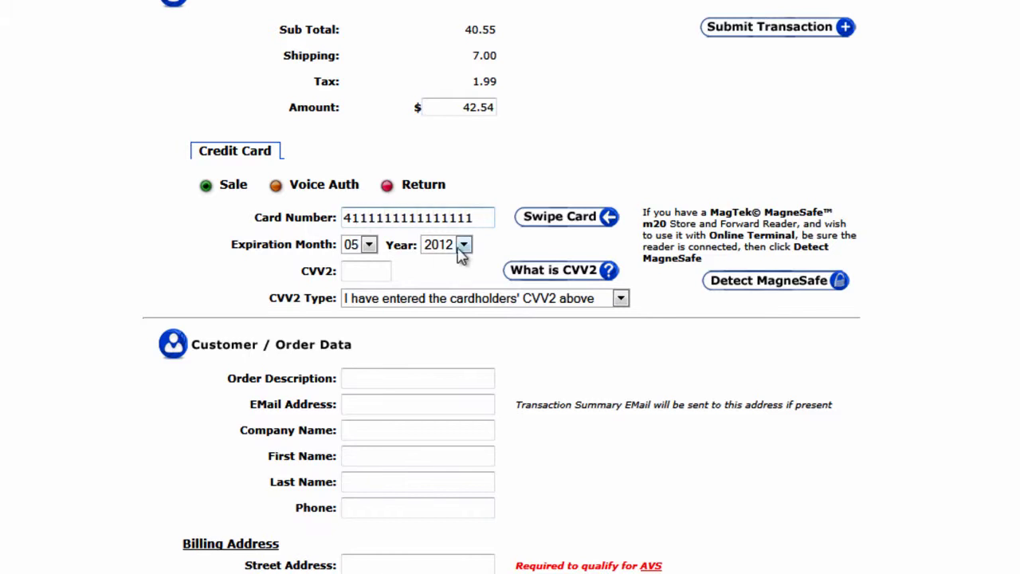
click(463, 245)
click(437, 273)
scroll(386, 267, down, 2)
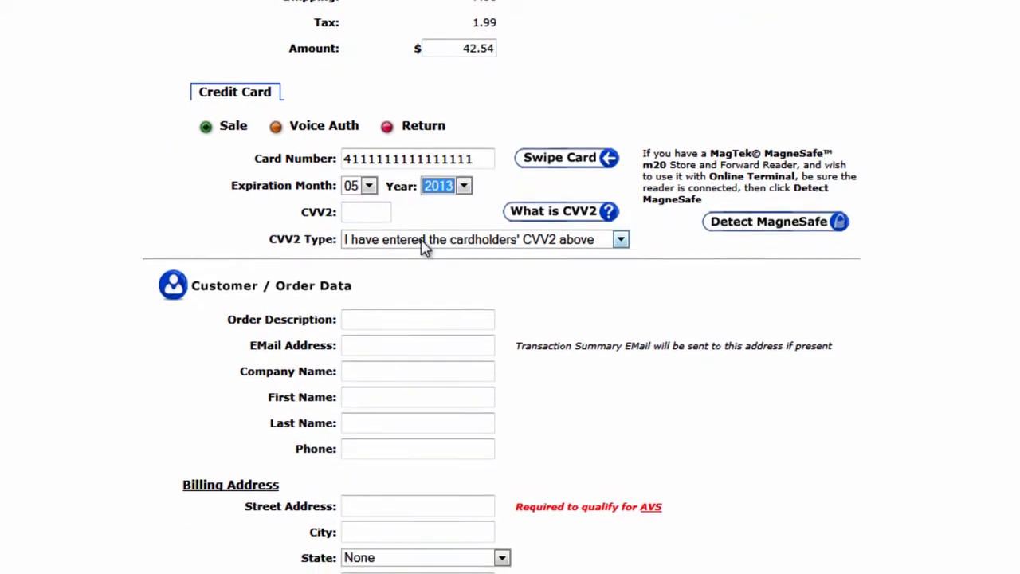
click(425, 228)
click(430, 240)
click(451, 254)
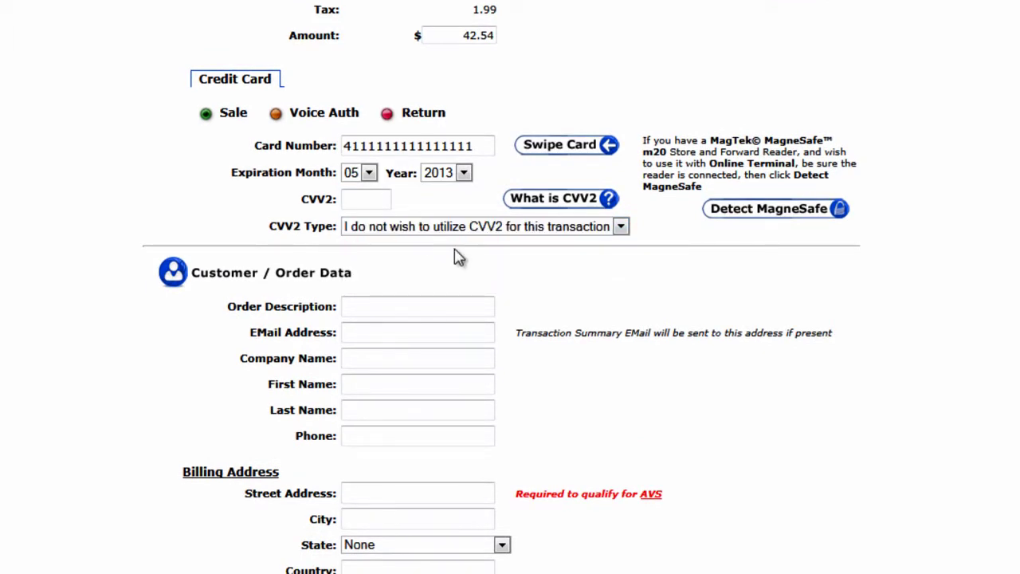
Enable the emailed transaction summary and submit the sale for 42.54.
scroll(458, 259, down, 3)
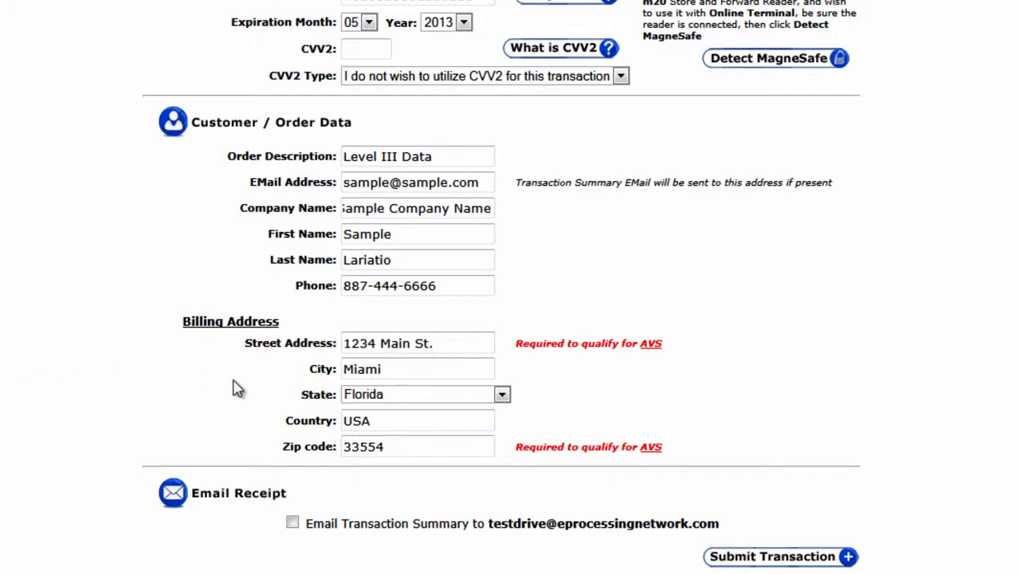
click(294, 526)
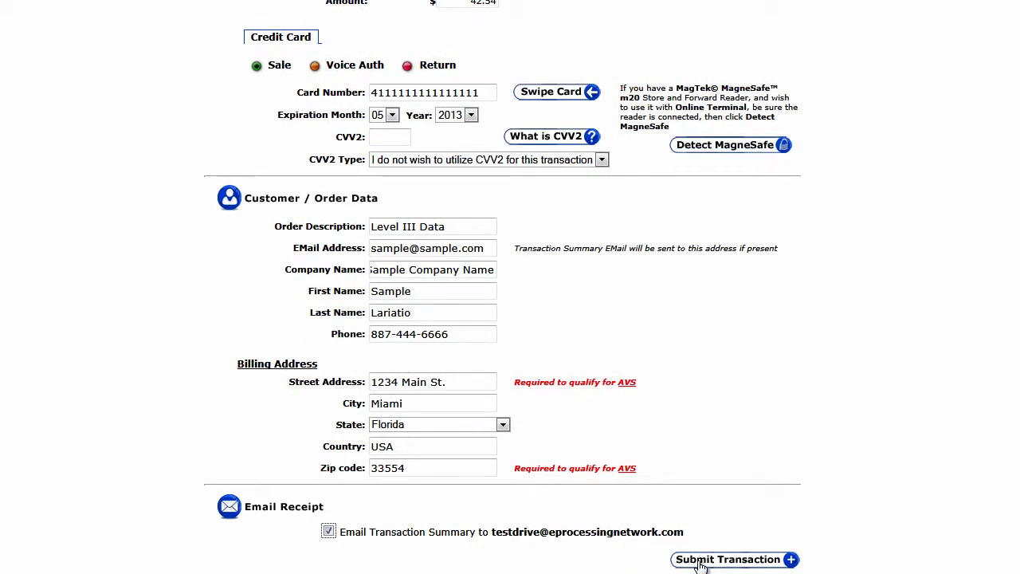
click(700, 563)
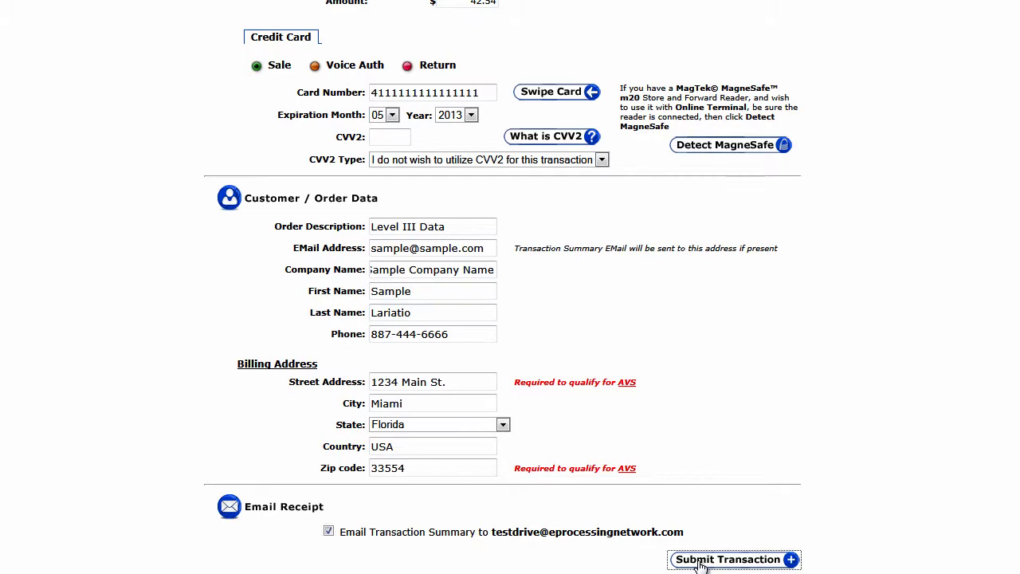